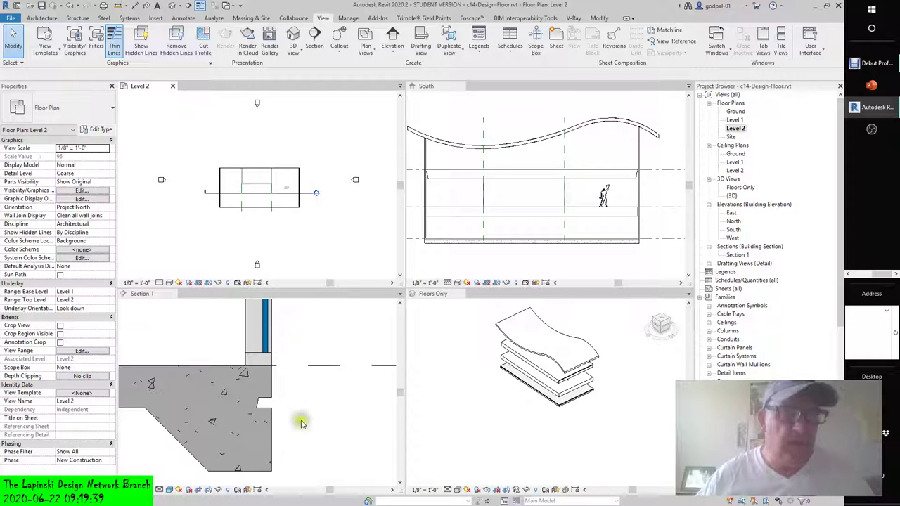
left_click(598, 19)
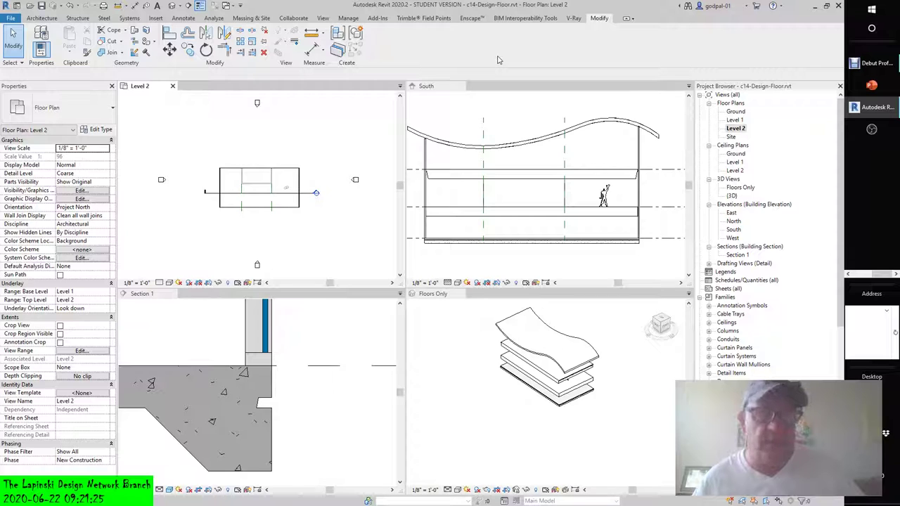
left_click(323, 17)
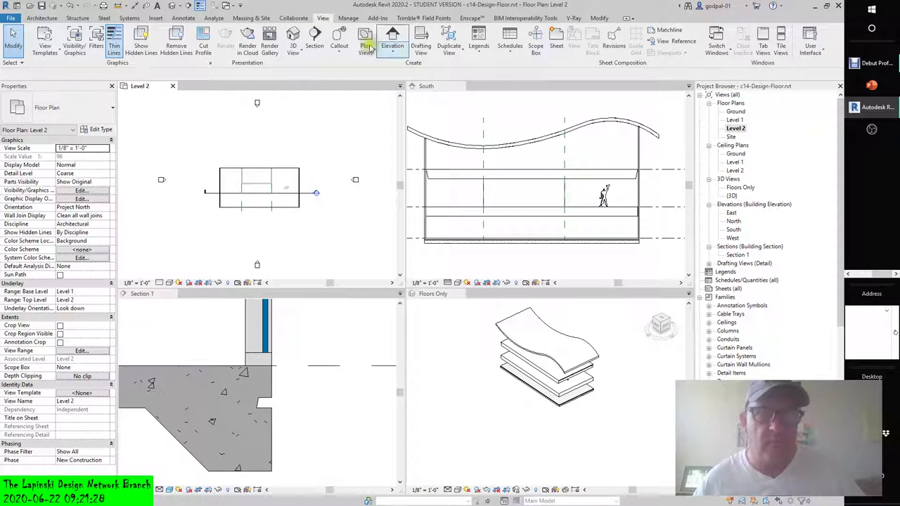
left_click(510, 41)
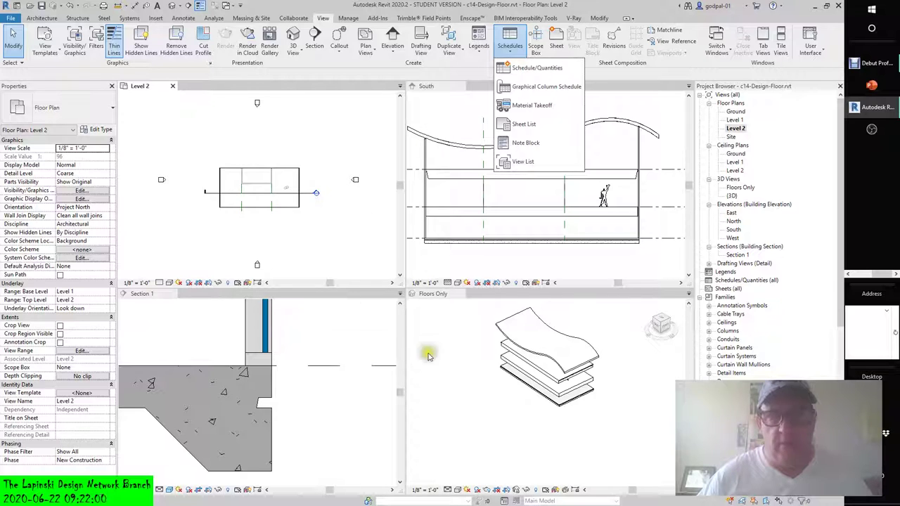
left_click(386, 355)
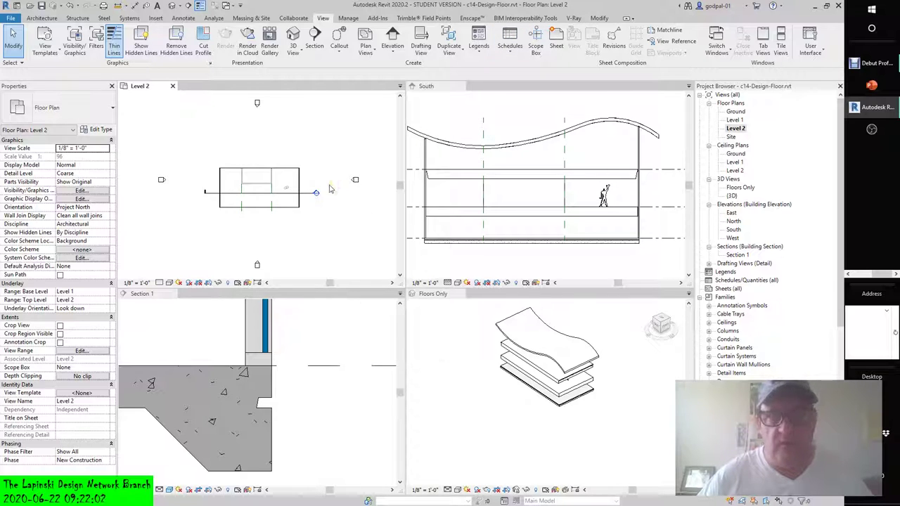
- Open the Level 1 floor plan and examine the Level 1 floor and level markers in the South elevation
double_click(735, 120)
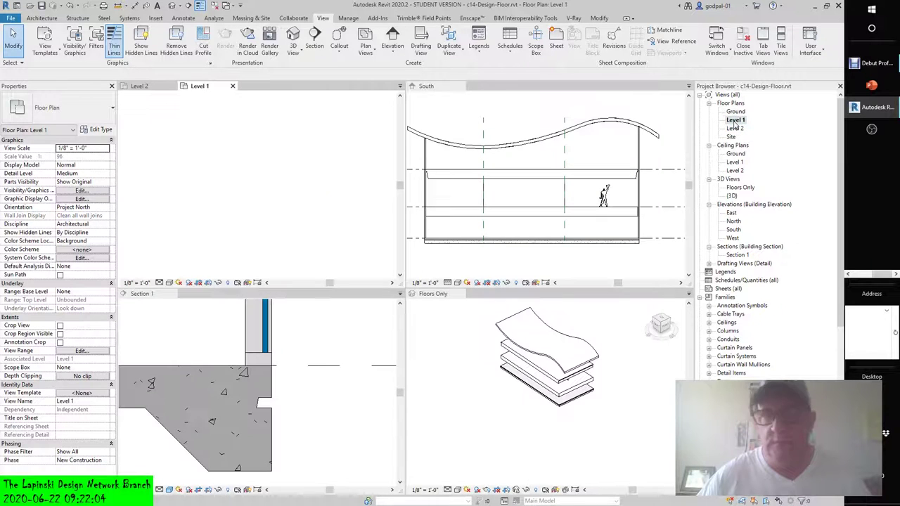
scroll(250, 220, "up", 4)
scroll(262, 200, "down", 2)
scroll(597, 251, "down", 3)
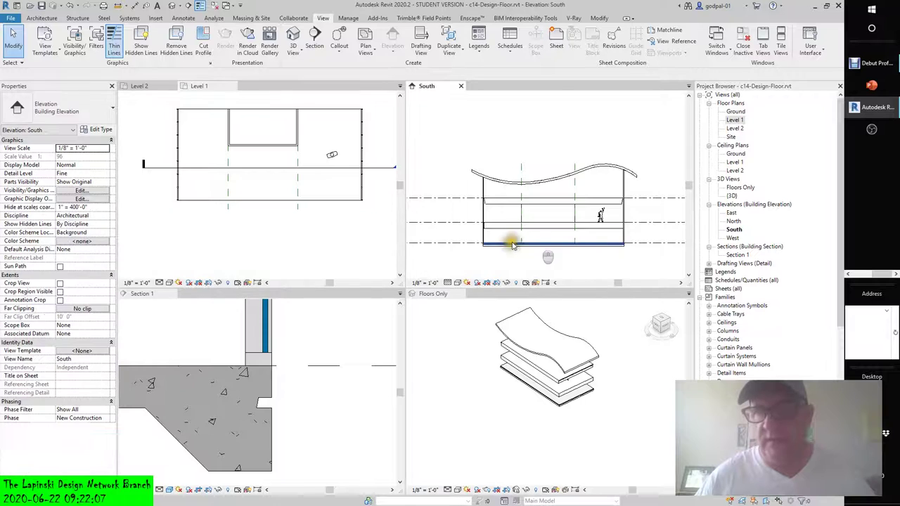
scroll(589, 241, "up", 4)
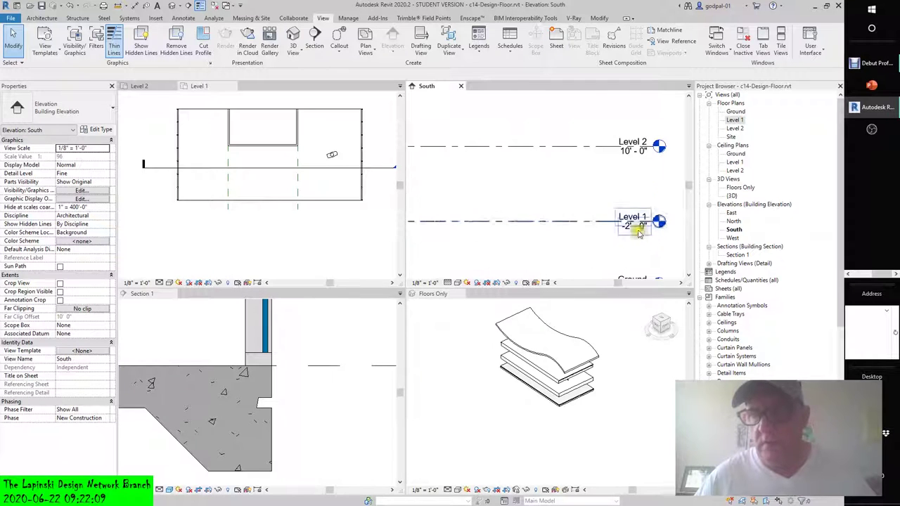
scroll(542, 235, "down", 4)
scroll(492, 242, "up", 5)
middle_click_drag(506, 238, 619, 233)
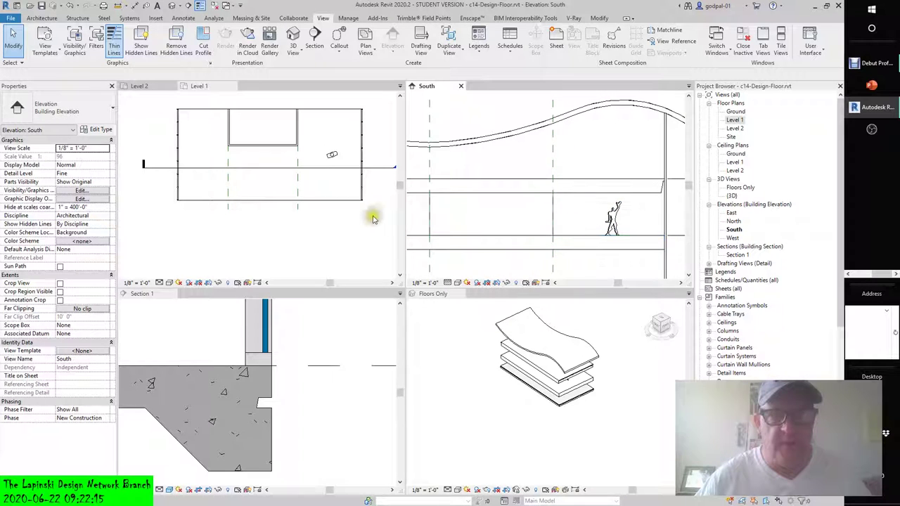
- Start a Split Face on the top face of the Level 1 floor in the floor plan
left_click(333, 235)
middle_click_drag(333, 235, 329, 248)
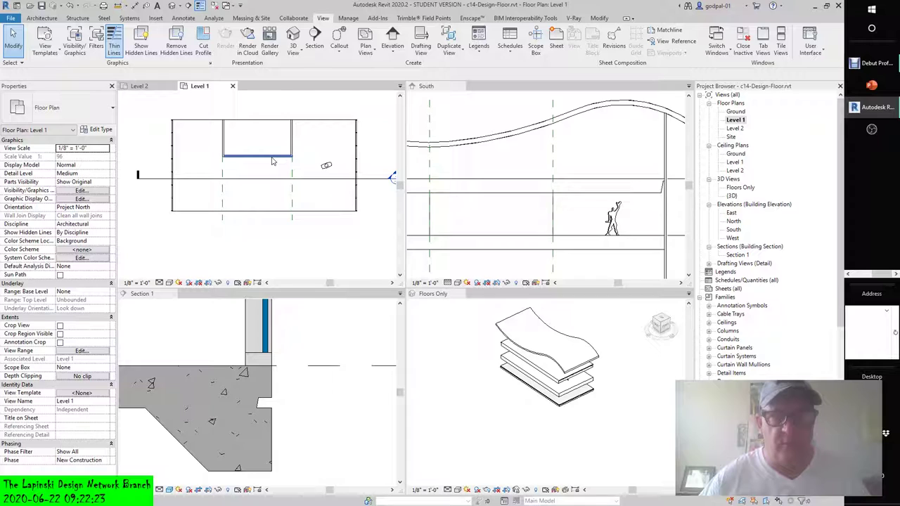
left_click(232, 195)
left_click(293, 197)
left_click(270, 208)
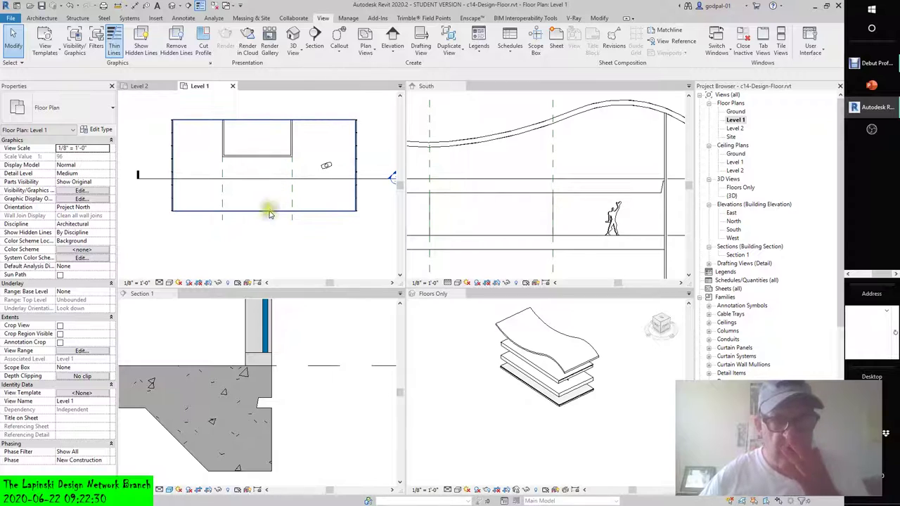
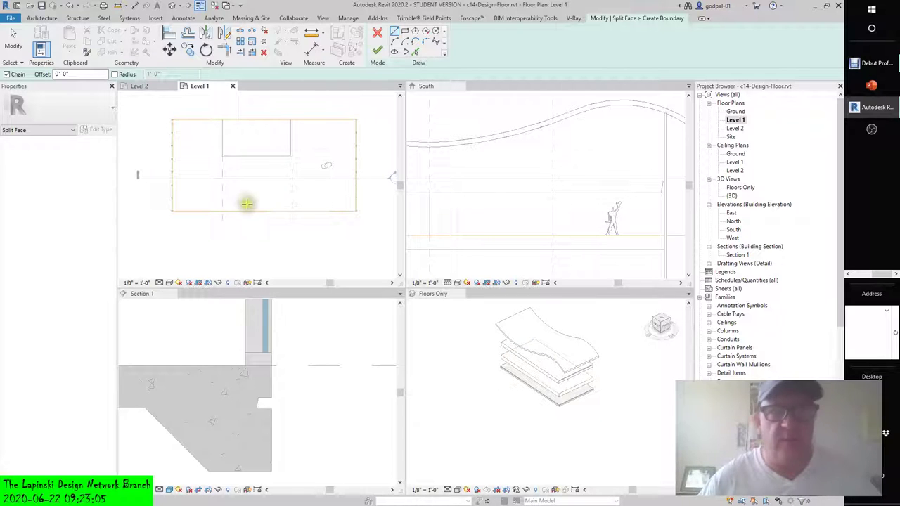
scroll(223, 157, "up", 3)
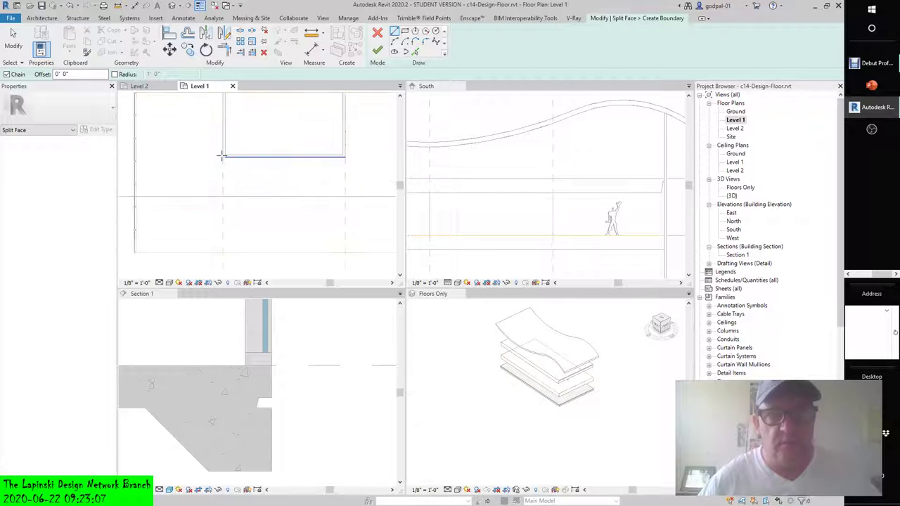
left_click(222, 156)
scroll(232, 175, "down", 1)
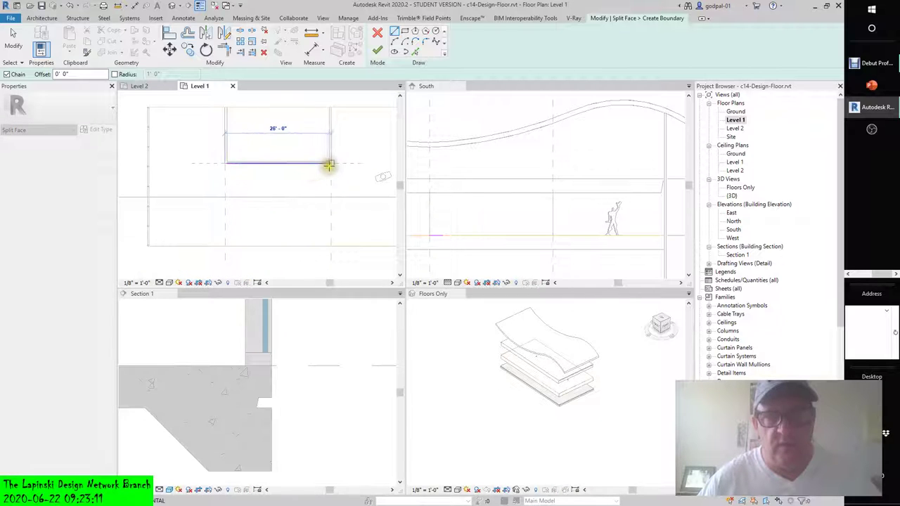
- Sketch a rectangular split boundary about 26' by 20' from the core wall's outer corner to the opposite floor edge and finish the split
left_click(406, 32)
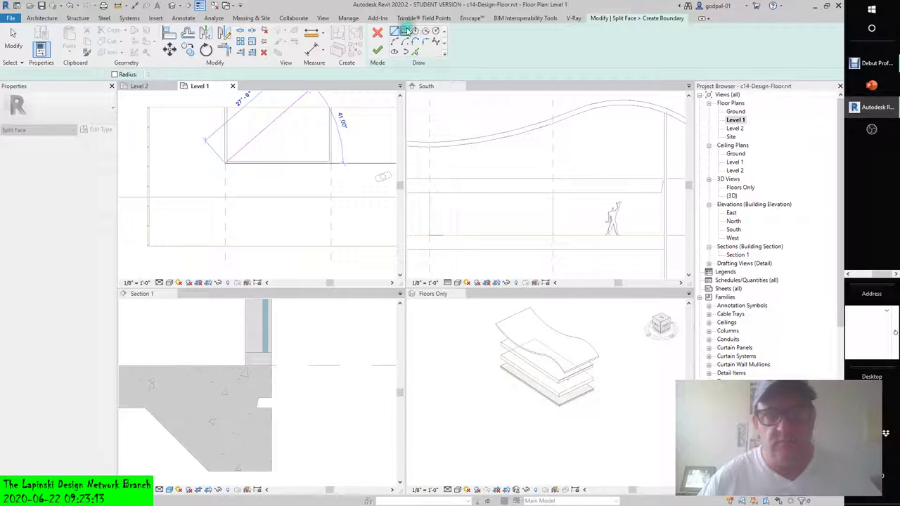
scroll(225, 163, "up", 2)
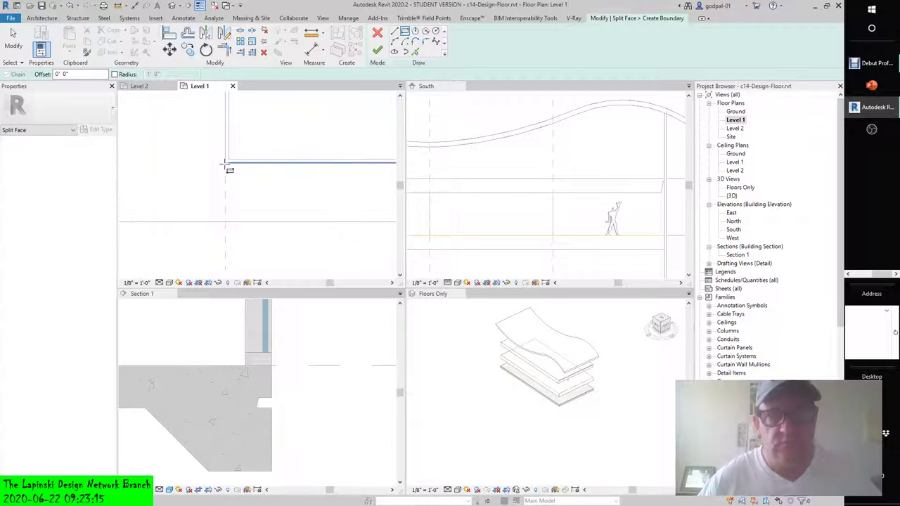
scroll(225, 164, "up", 2)
left_click(225, 161)
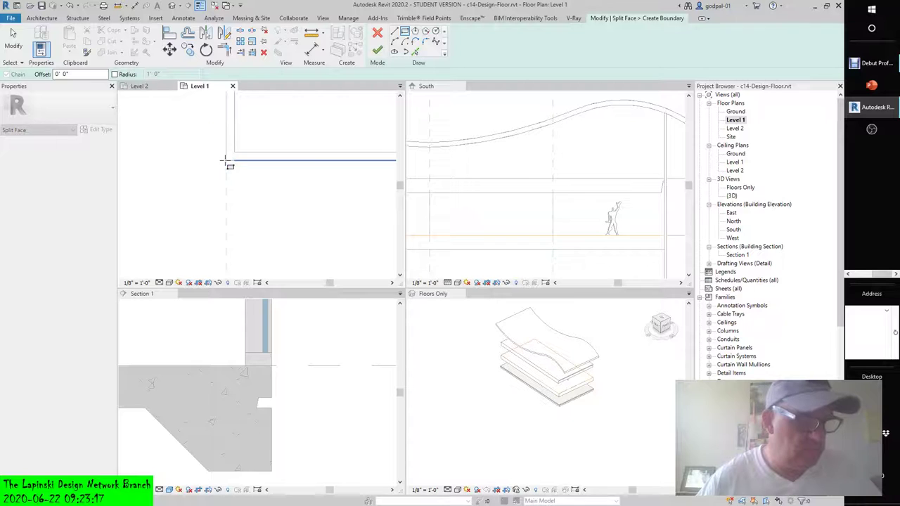
scroll(250, 184, "down", 4)
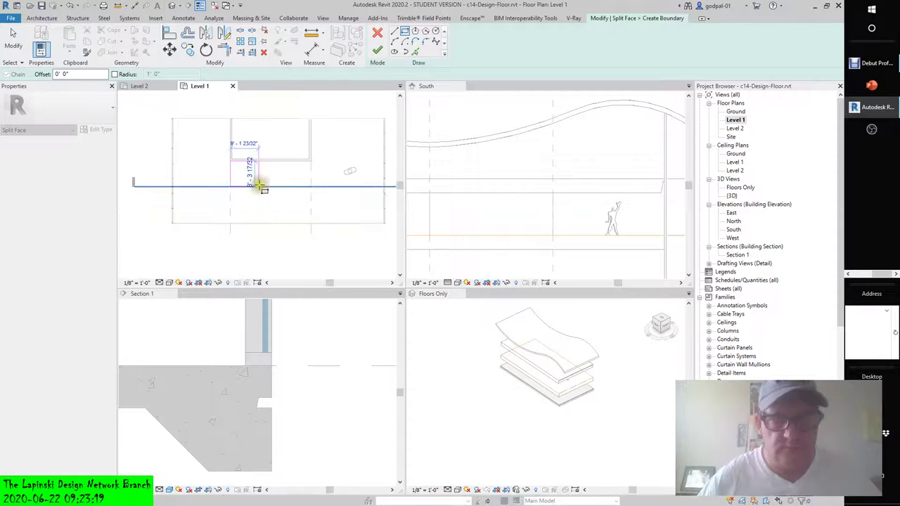
left_click(310, 225)
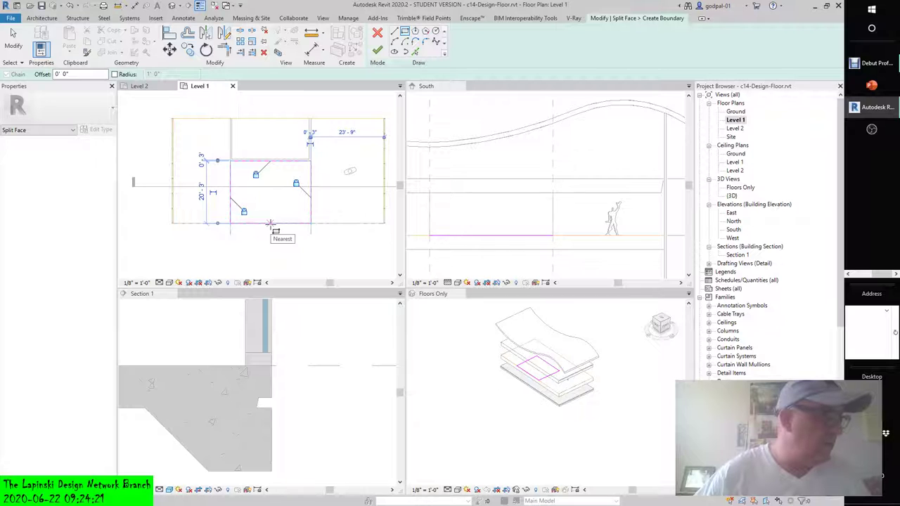
left_click(378, 54)
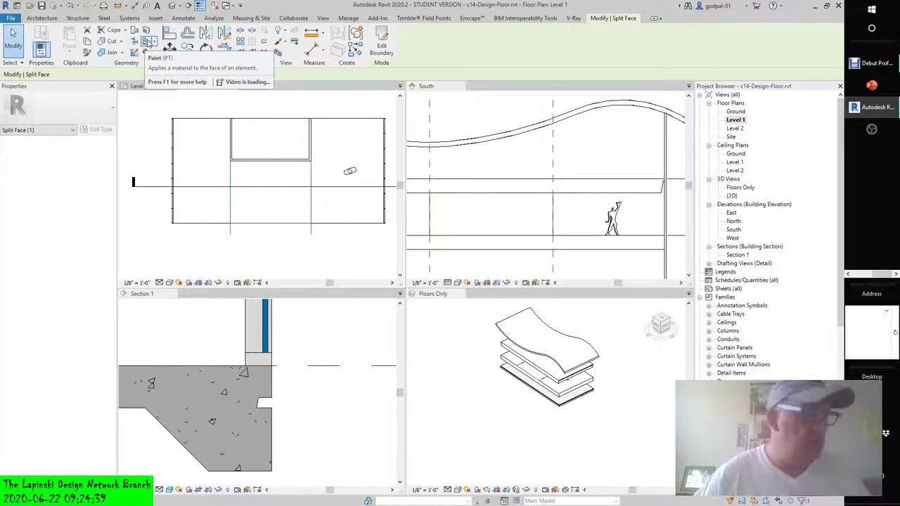
- Start Paint, search the project materials for "car", choose Carpet Tile and close the Material Browser
left_click(154, 42)
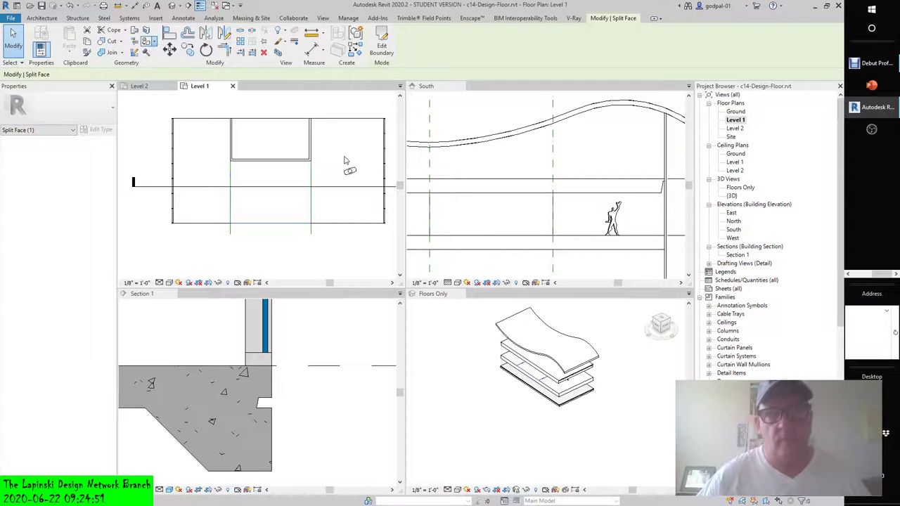
key("p")
key("t")
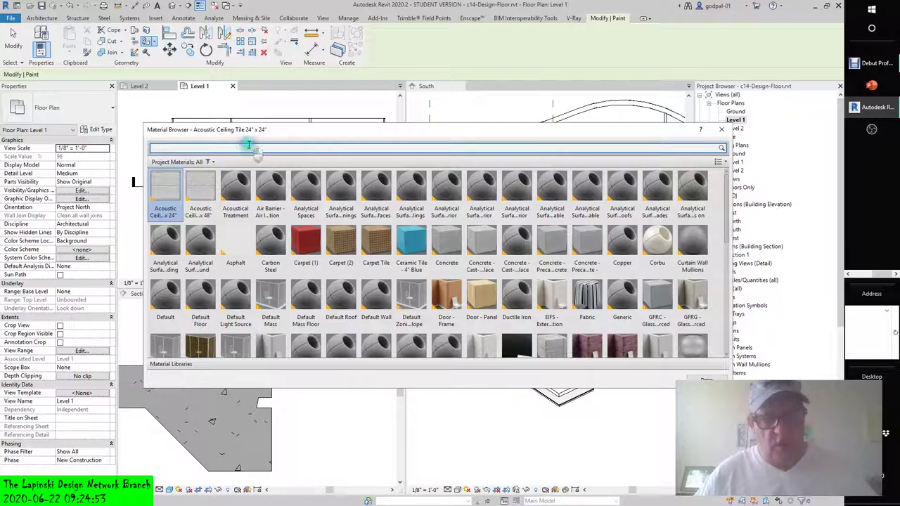
type("car")
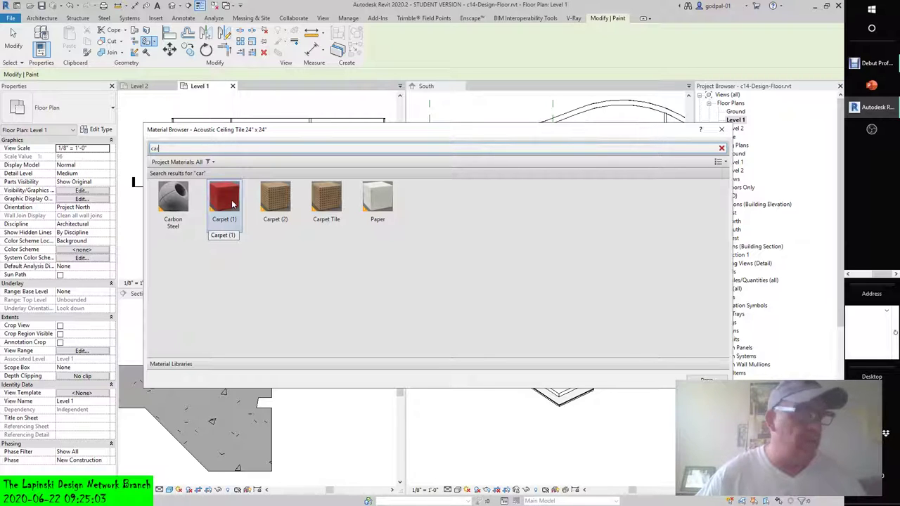
left_click(328, 203)
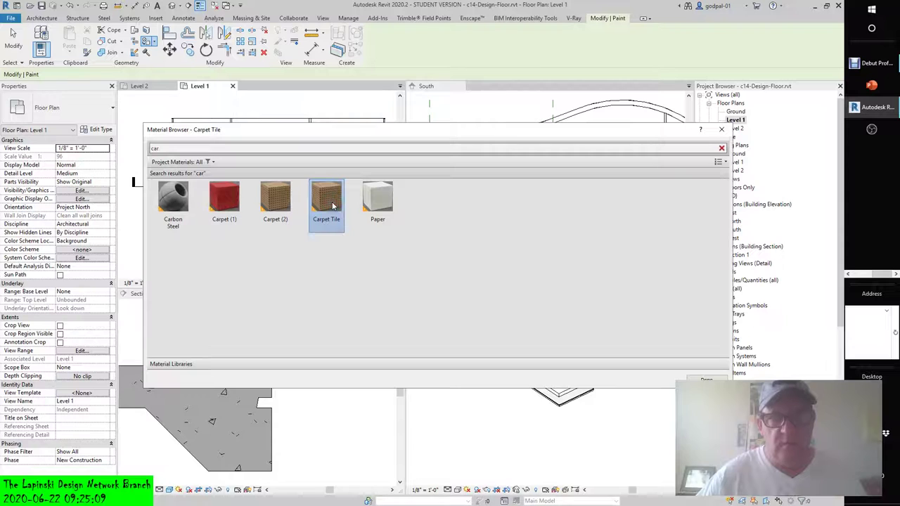
left_click(707, 376)
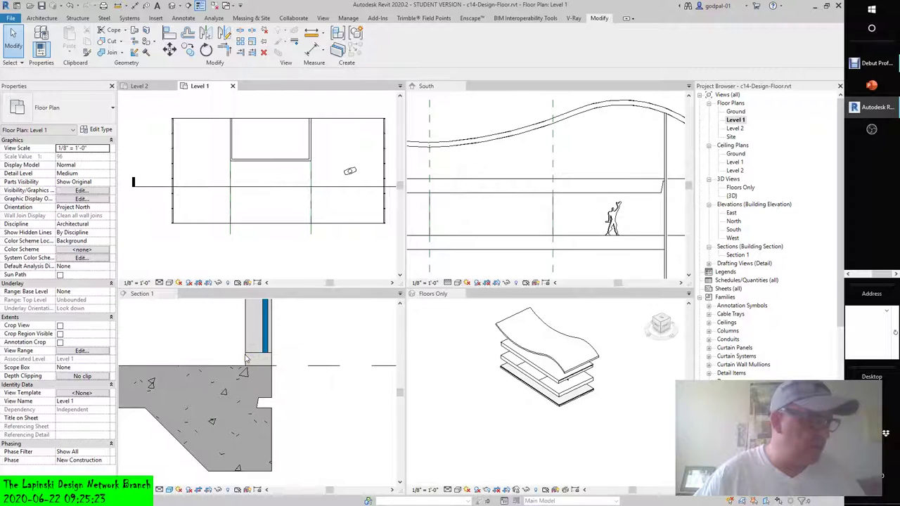
- Inspect the type properties of the Level 1 floor in the plan, leaving them without changes
left_click(262, 228)
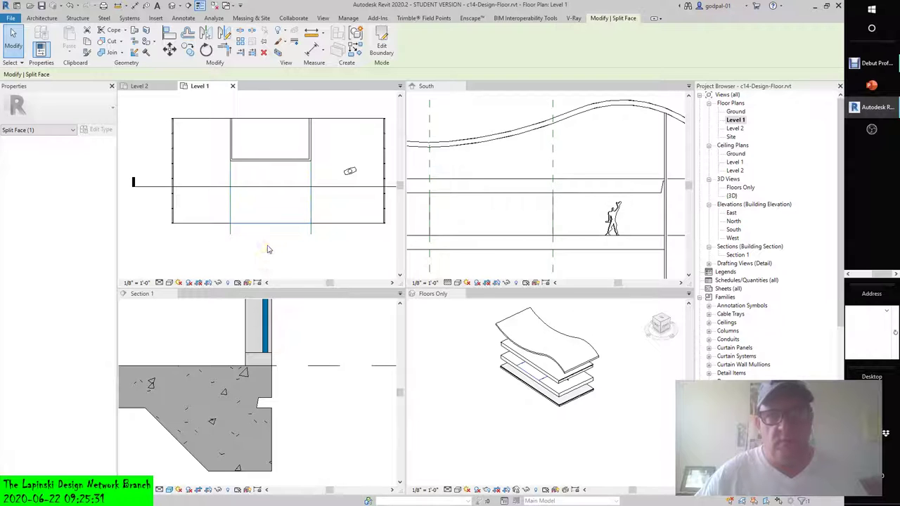
left_click(13, 35)
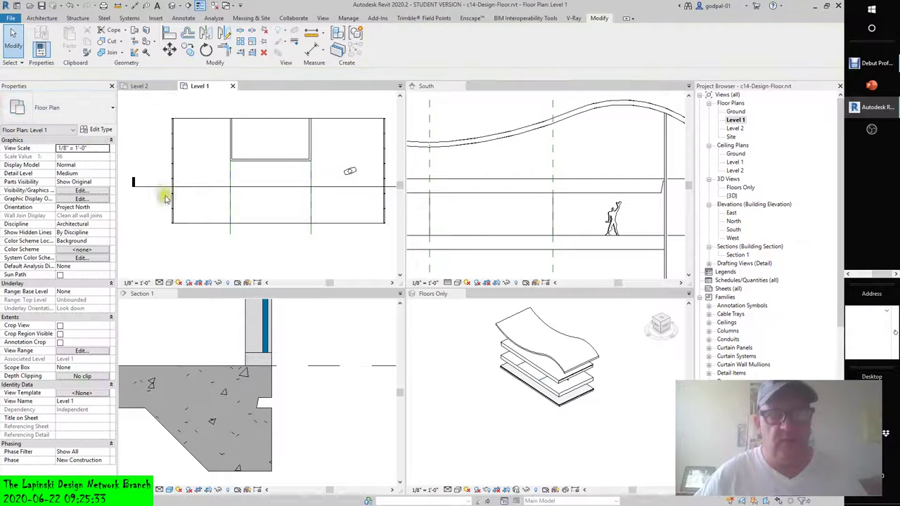
left_click(265, 221)
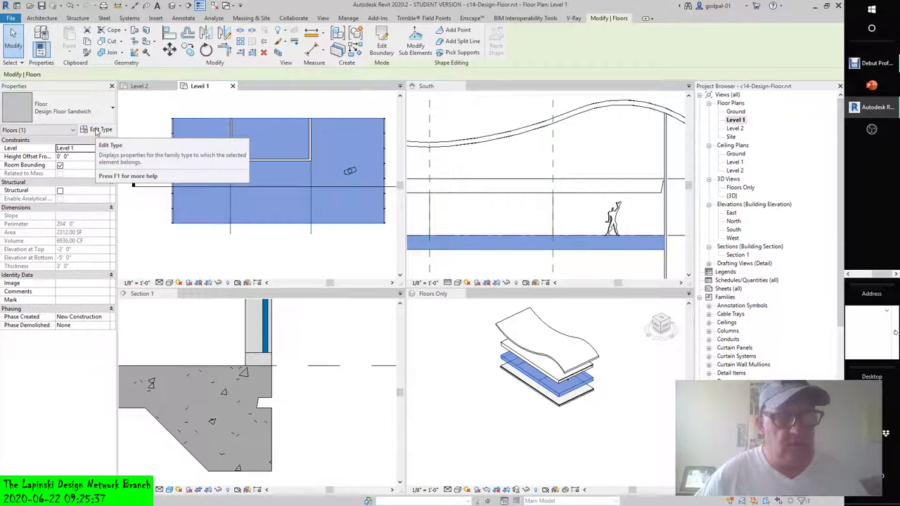
left_click(98, 130)
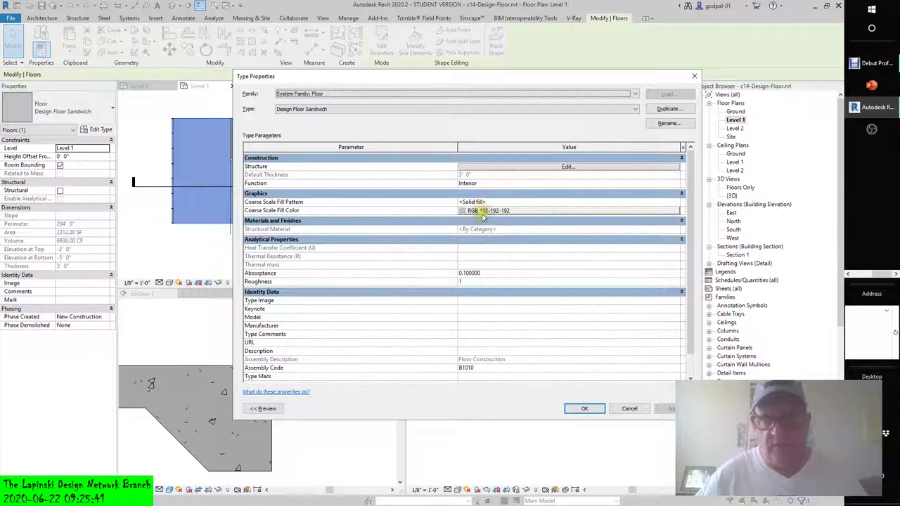
left_click(630, 409)
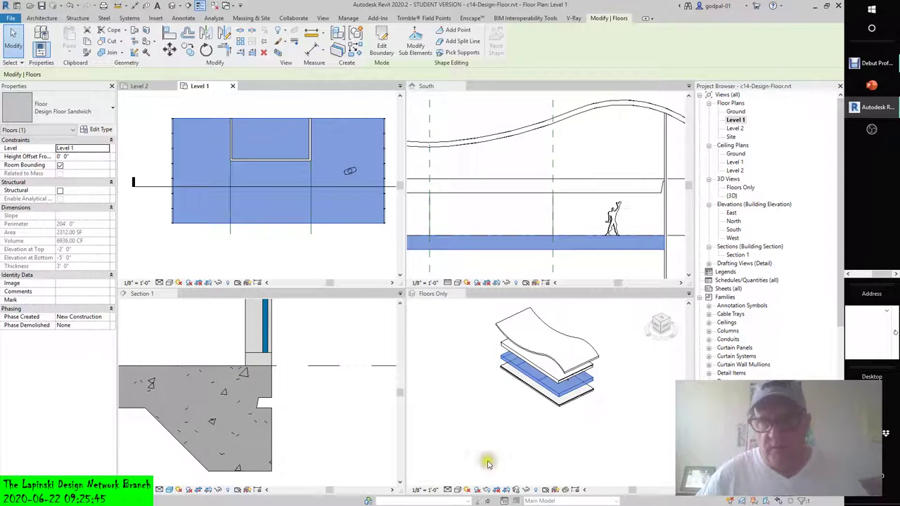
- Change the visual style of the Floors Only 3D view to display the floors with coloured surfaces
left_click(458, 489)
left_click(485, 460)
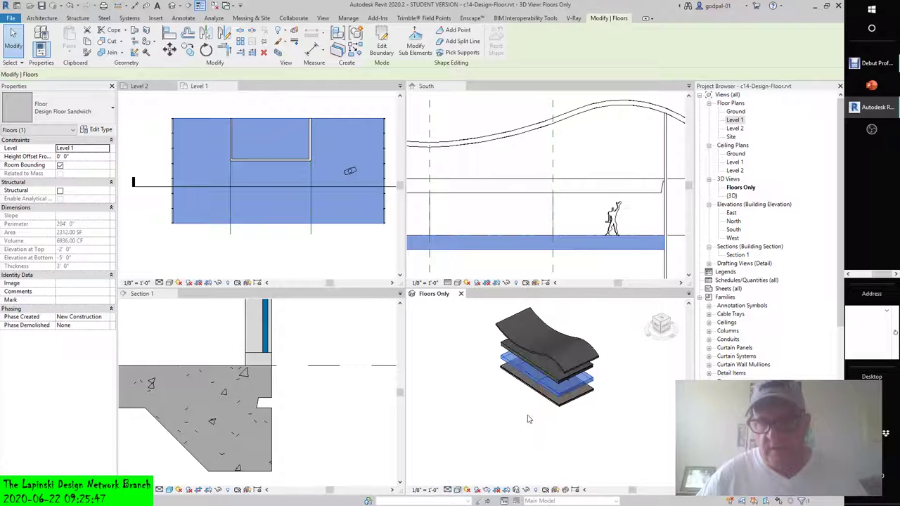
left_click(529, 419)
scroll(535, 411, "up", 6)
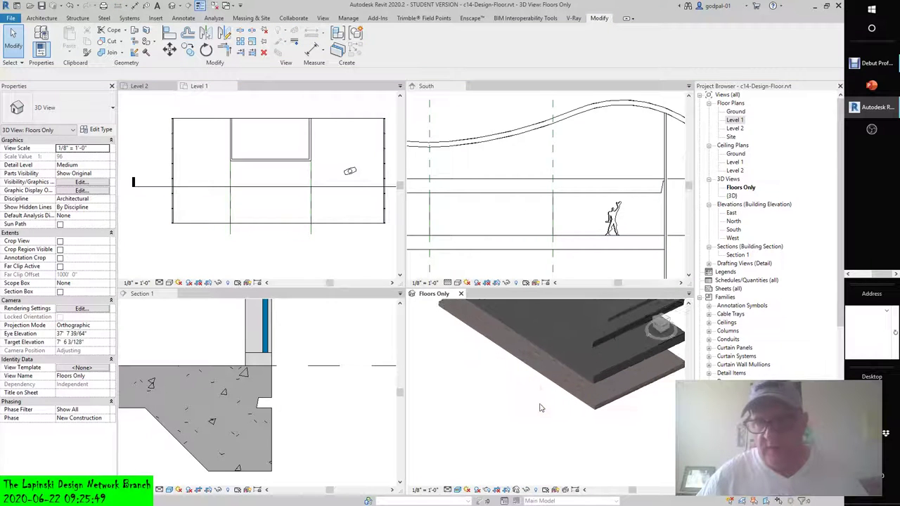
scroll(573, 361, "down", 3)
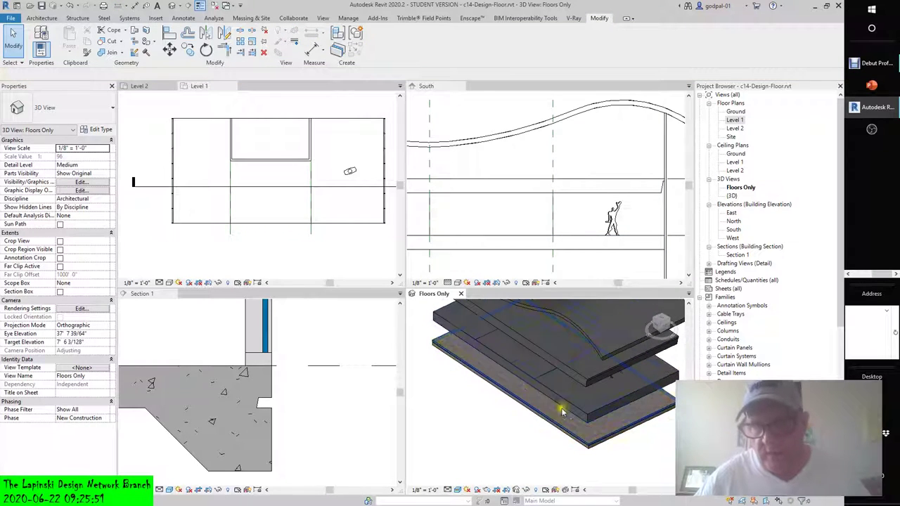
left_click(515, 356)
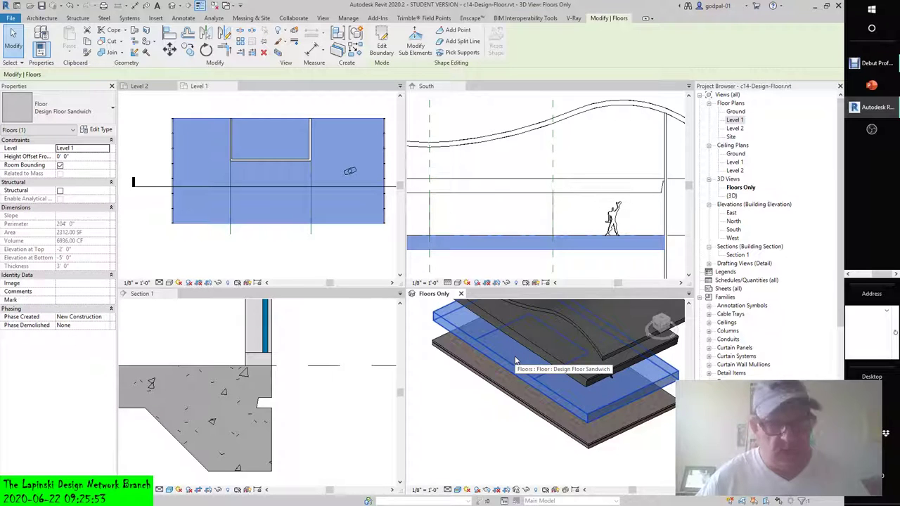
key("Escape")
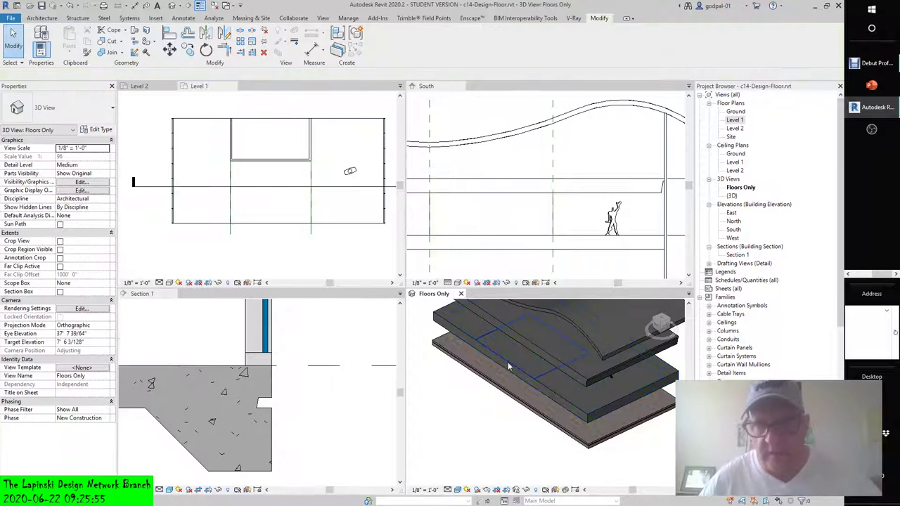
key("s")
key("f")
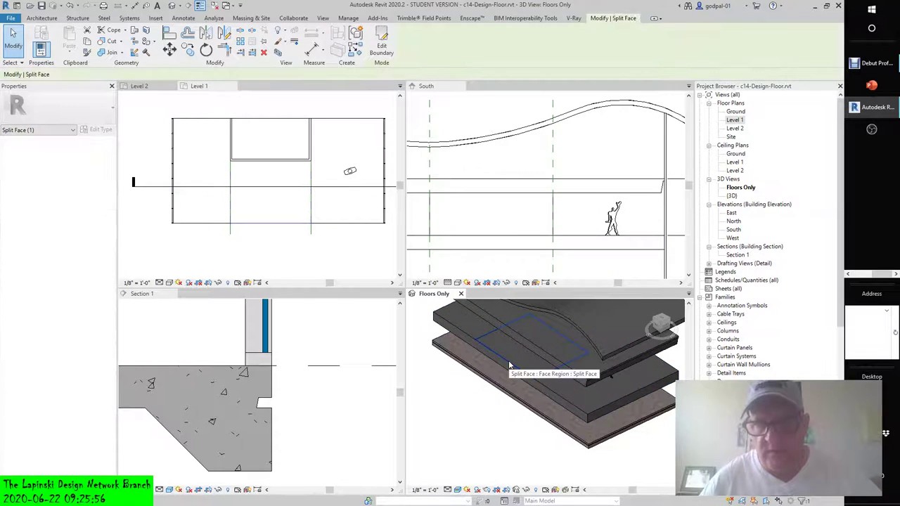
- Paint the split region on the Level 1 floor's top face with Carpet Tile in the 3D view and close the Material Browser
left_click(146, 43)
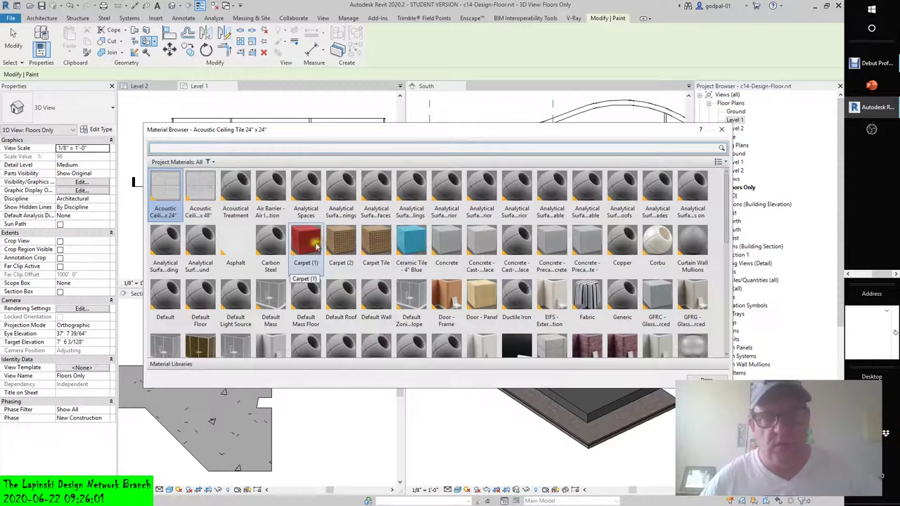
left_click(374, 243)
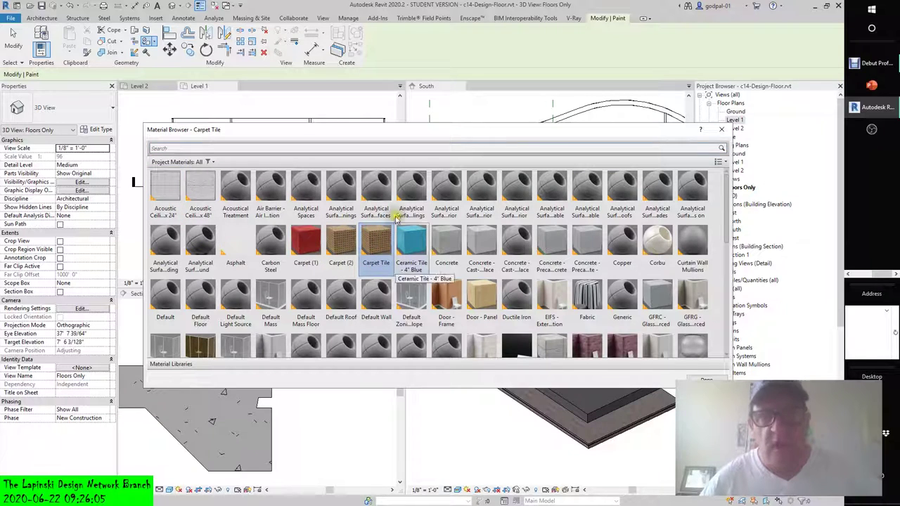
left_click_drag(391, 139, 422, 369)
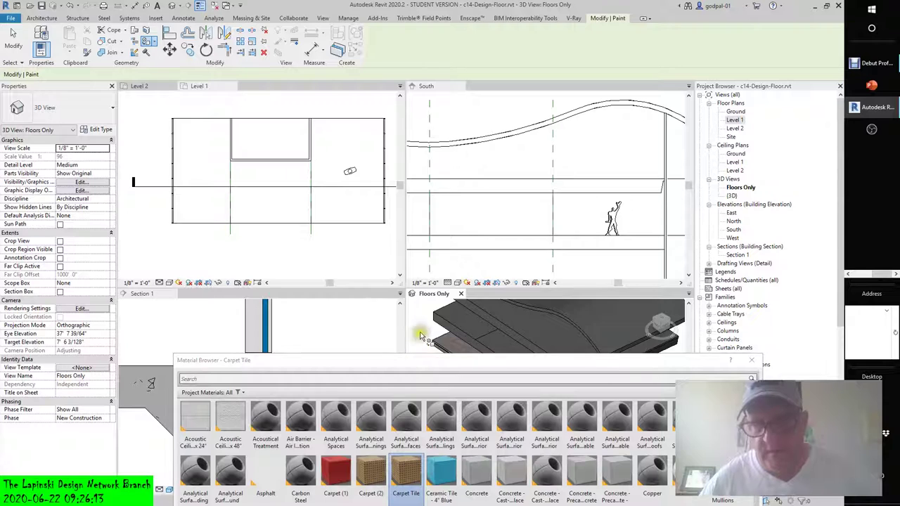
left_click(504, 348)
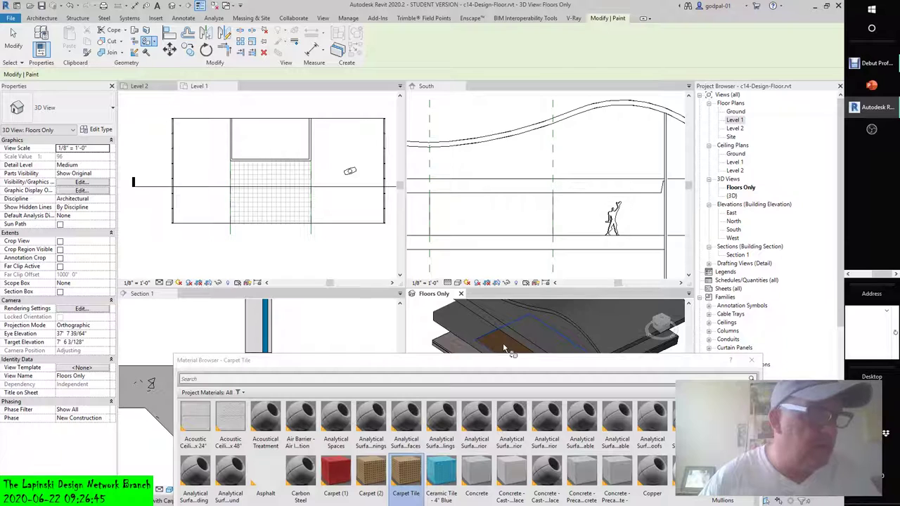
left_click(504, 348)
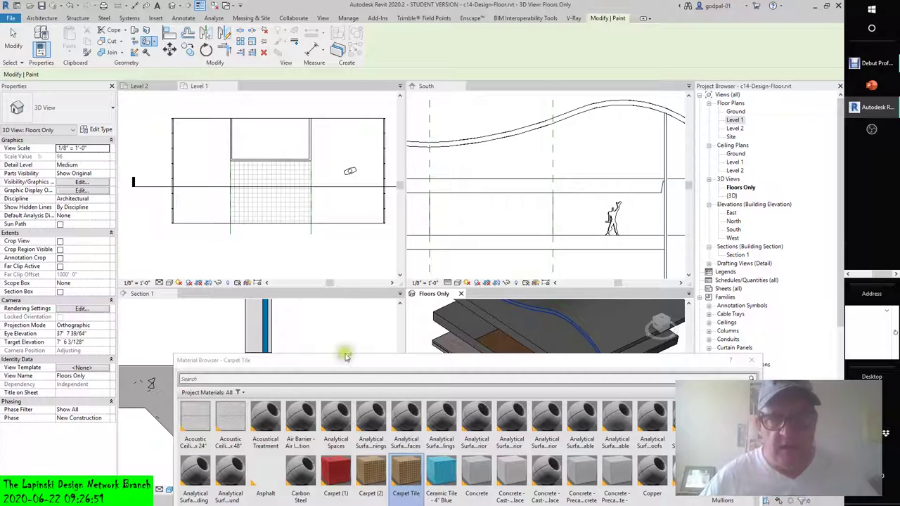
left_click(752, 361)
- Examine the carpet texture on the painted region of the Level 1 floor in the Floors Only 3D view
scroll(516, 378, "up", 5)
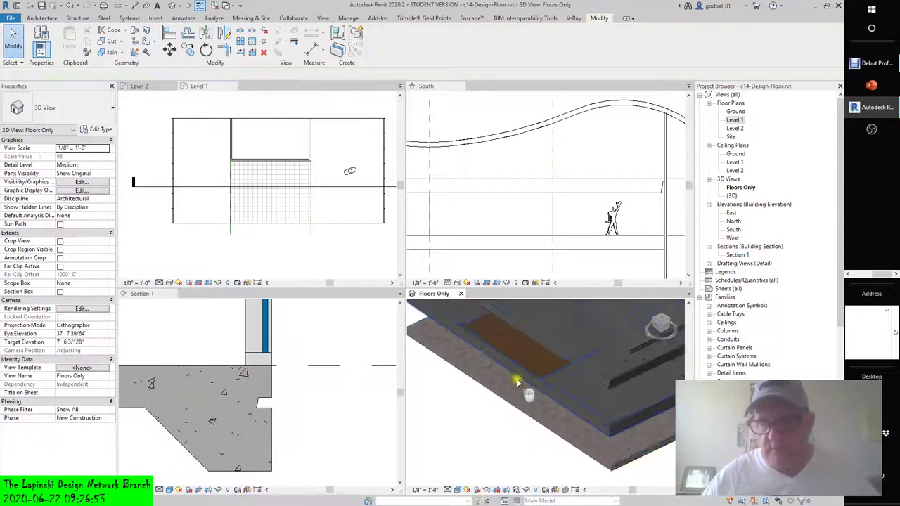
scroll(547, 365, "up", 4)
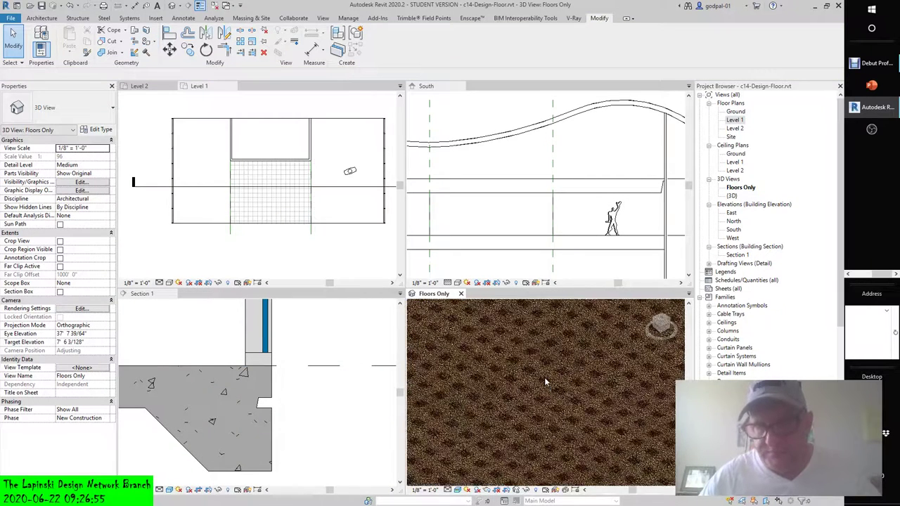
scroll(542, 383, "up", 2)
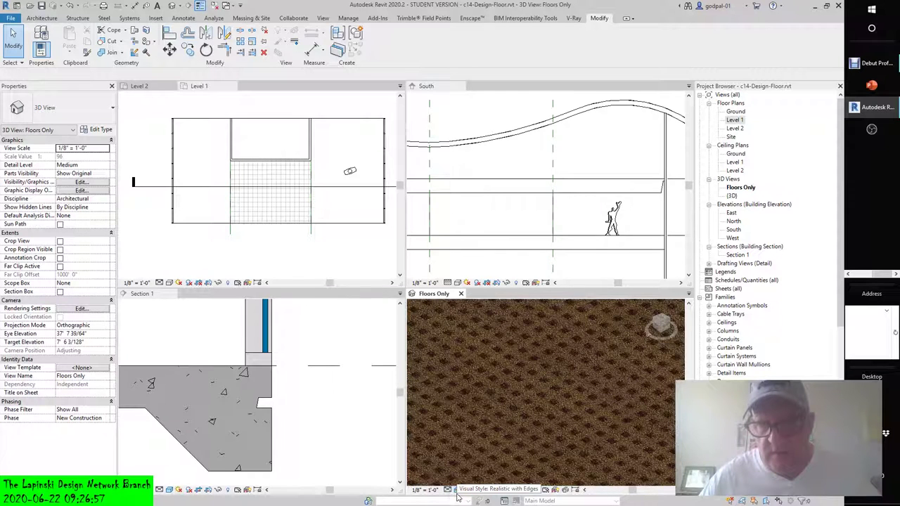
scroll(480, 448, "down", 8)
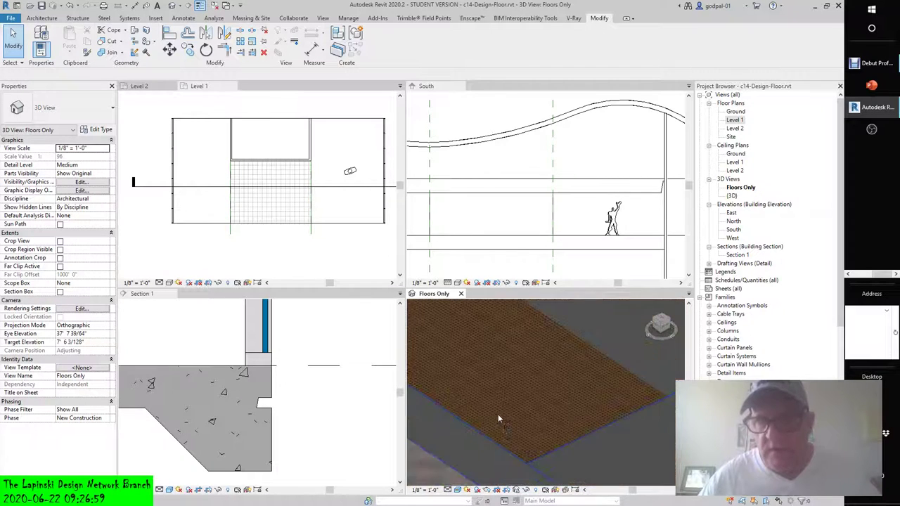
mouse_move(498, 418)
middle_mouse_down("shift")
mouse_move(556, 416)
mouse_move(514, 420)
middle_mouse_up("shift")
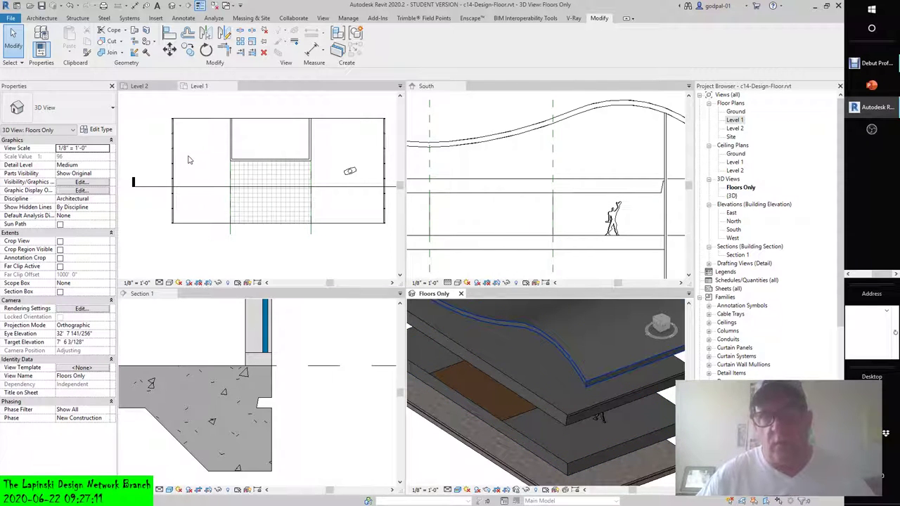
left_click(363, 193)
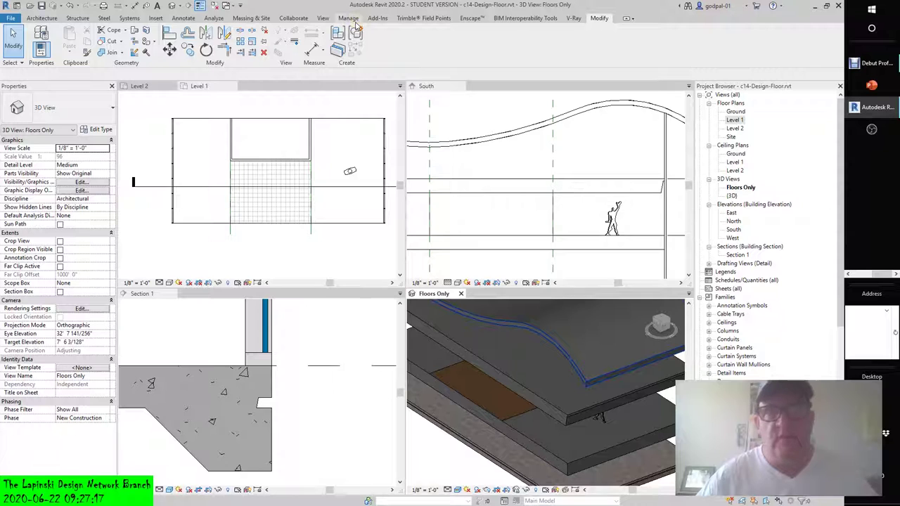
- Create a new material takeoff for the Floors category with the name Floor Material Takeoff and the New Construction phase
left_click(323, 17)
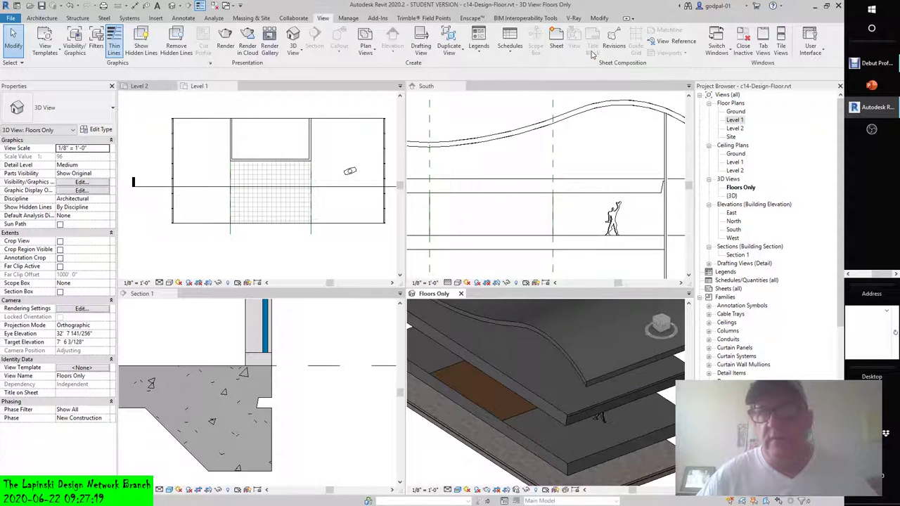
left_click(510, 44)
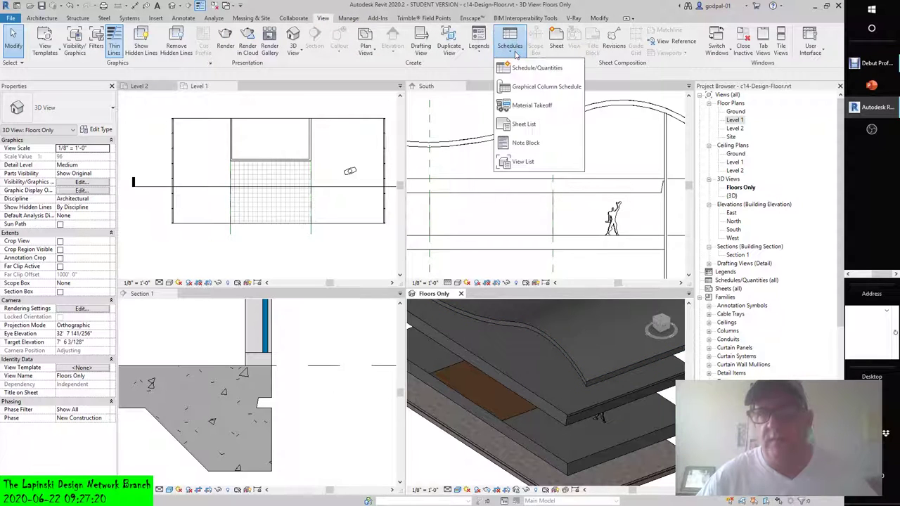
left_click(514, 109)
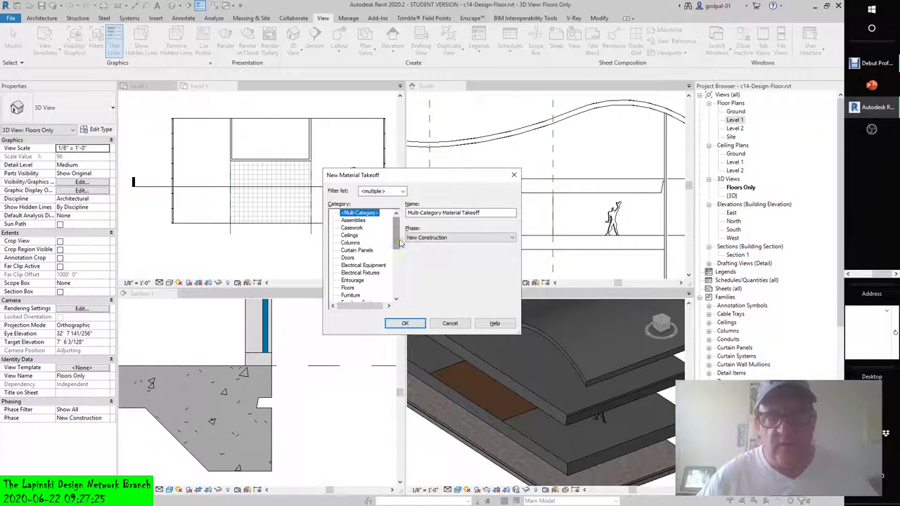
scroll(398, 244, "down", 1)
left_click(348, 281)
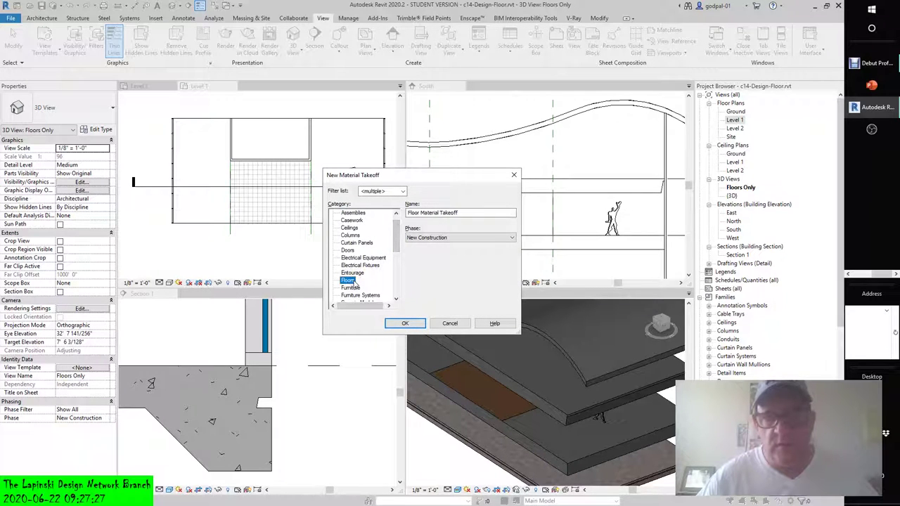
left_click(405, 325)
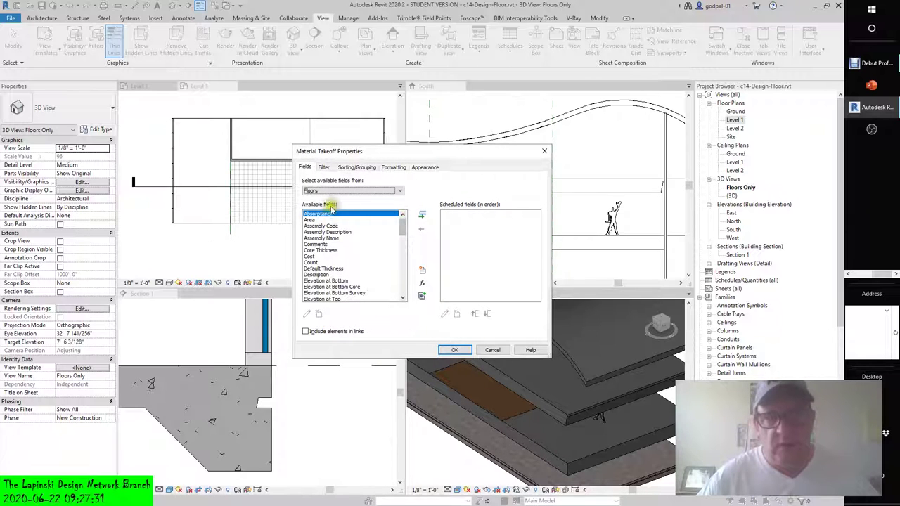
- Add the Material: Area and Material: As Paint fields to the floor material takeoff and generate the schedule
scroll(400, 293, "down", 4)
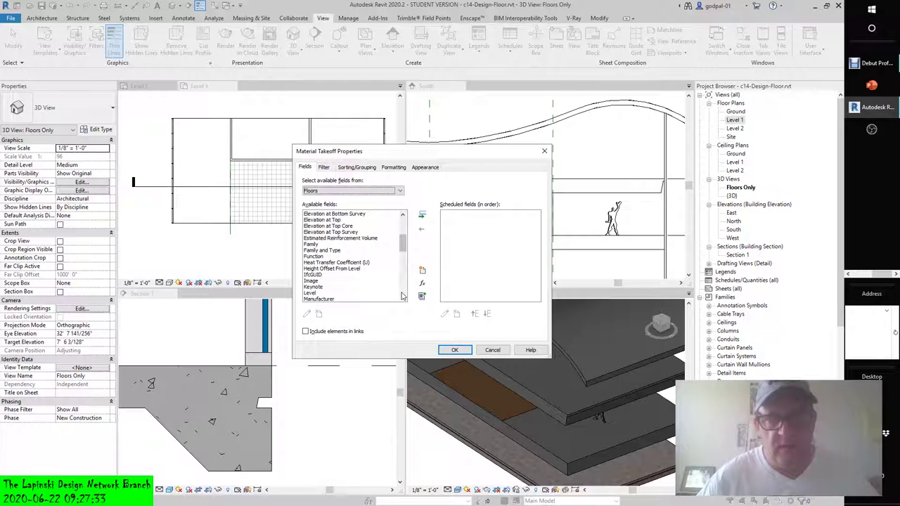
left_click(403, 298)
left_click(403, 298)
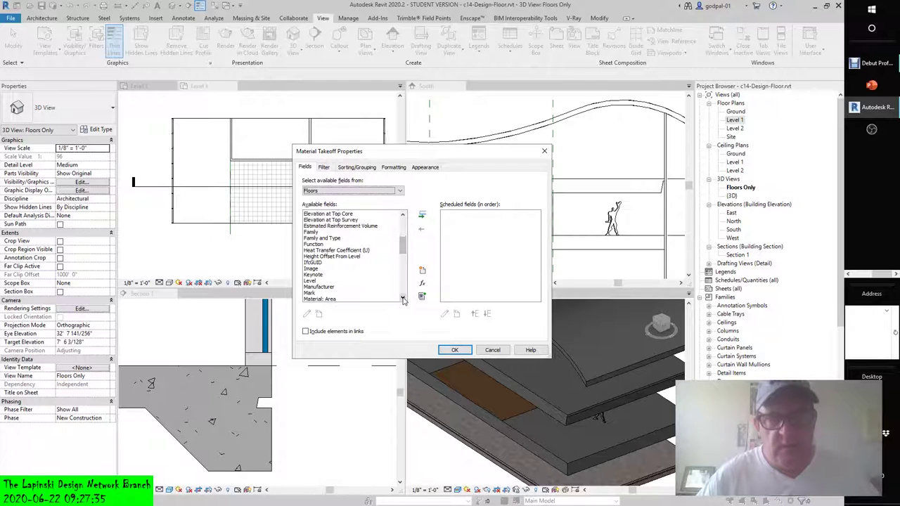
left_click(403, 299)
left_click(321, 292)
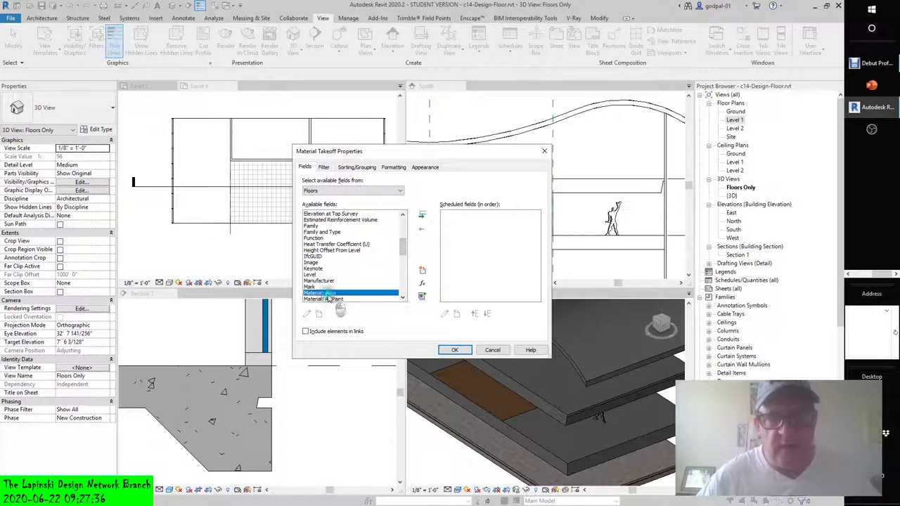
left_click(423, 215)
left_click(423, 215)
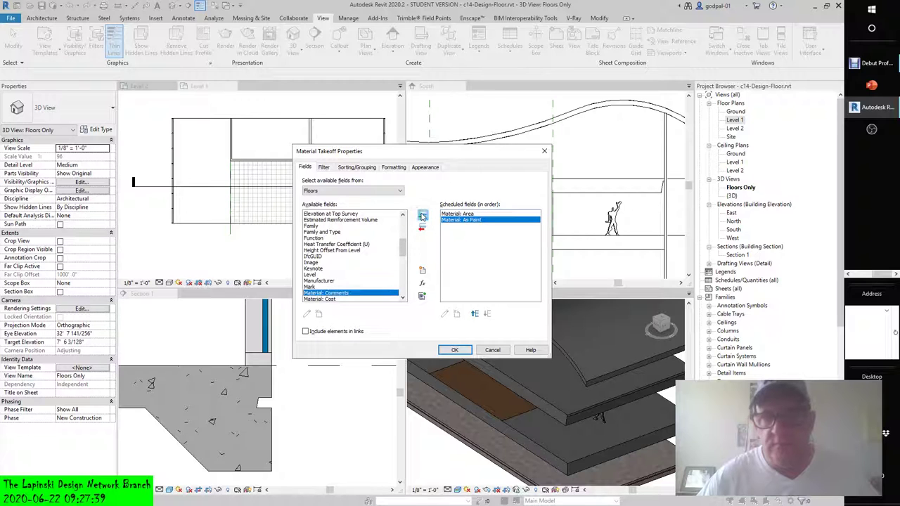
left_click(453, 349)
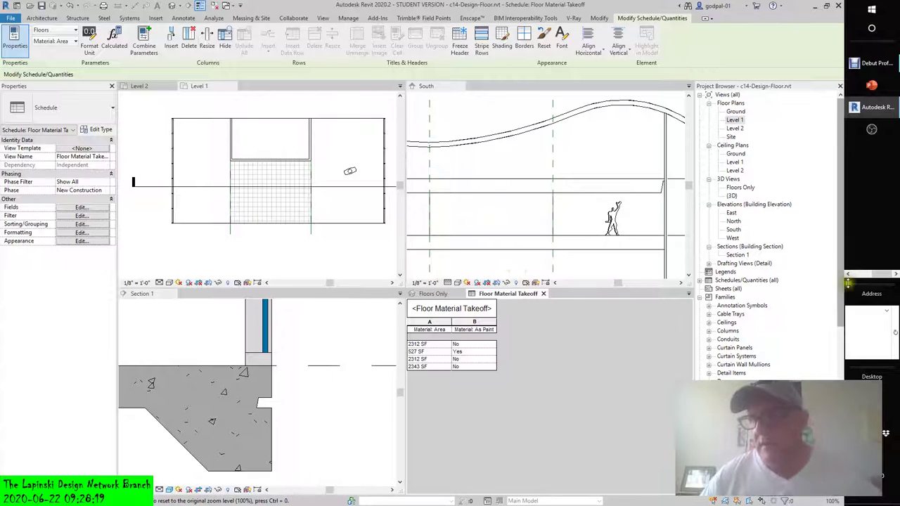
left_click_drag(860, 276, 882, 276)
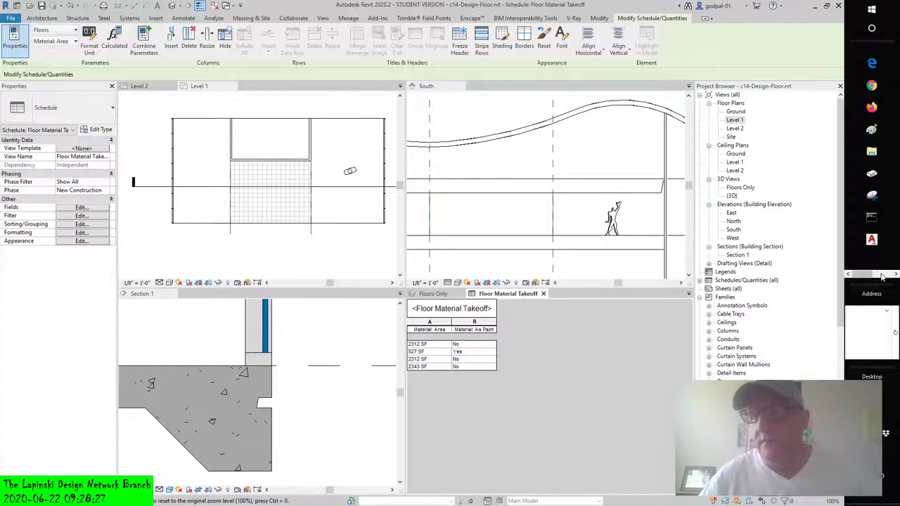
left_click_drag(884, 276, 890, 274)
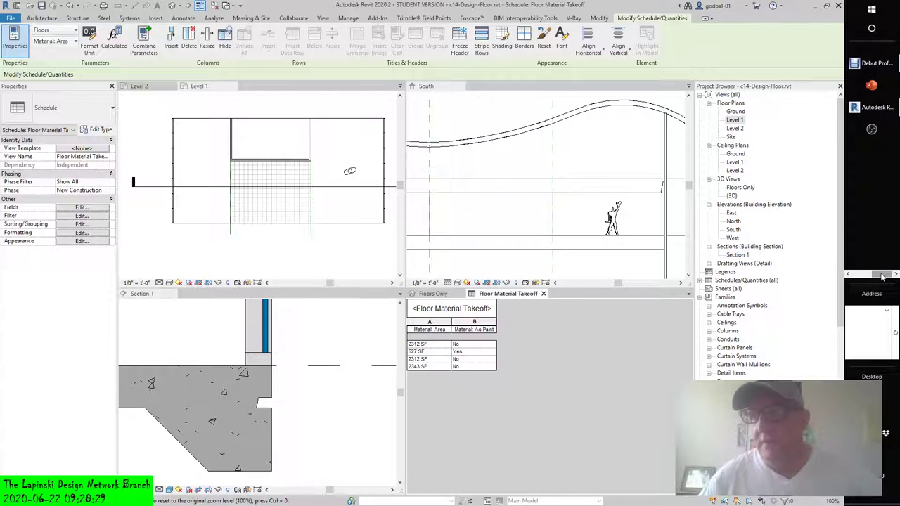
left_click(868, 64)
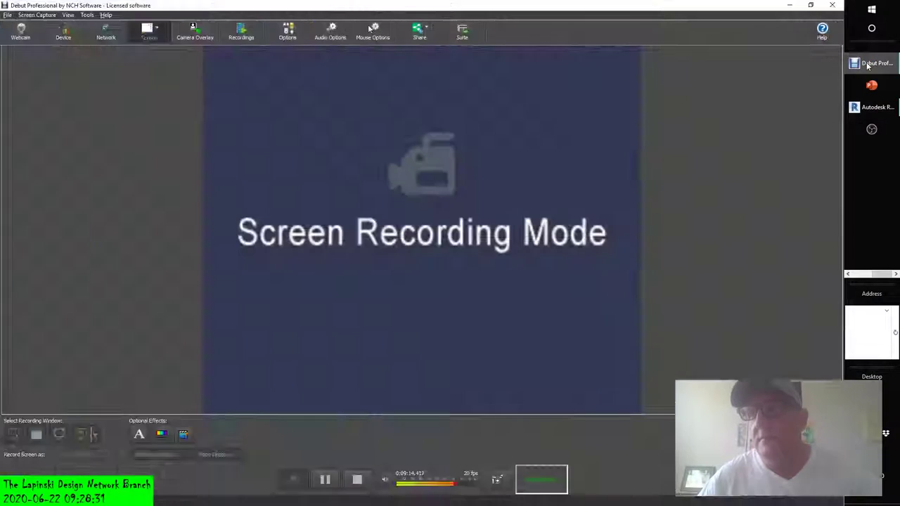
left_click(356, 481)
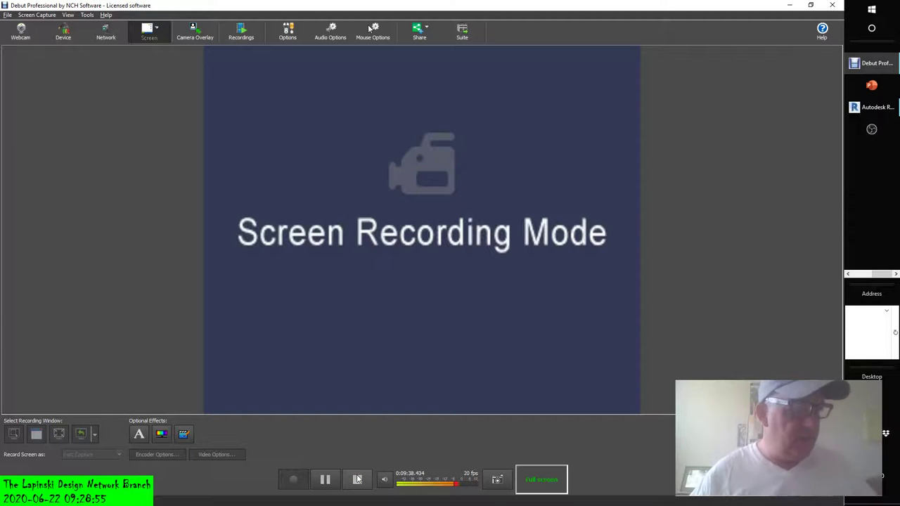
left_click(357, 479)
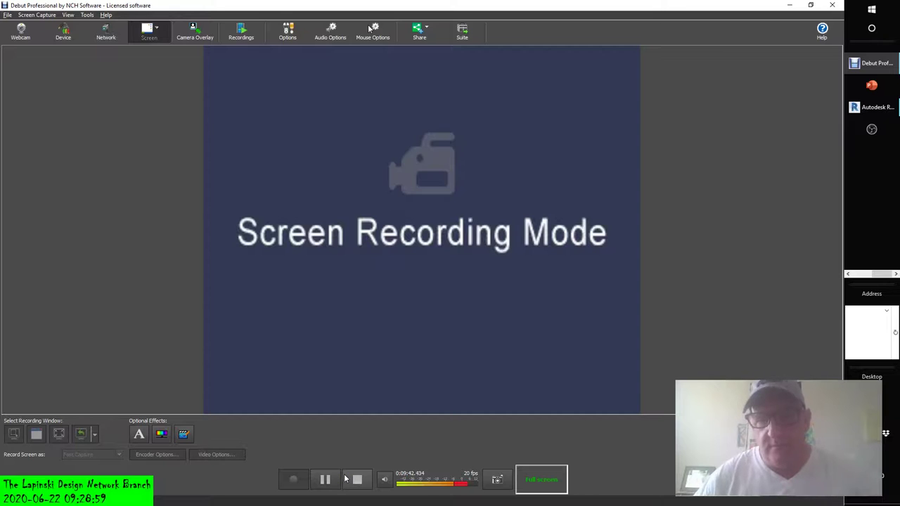
left_click(346, 479)
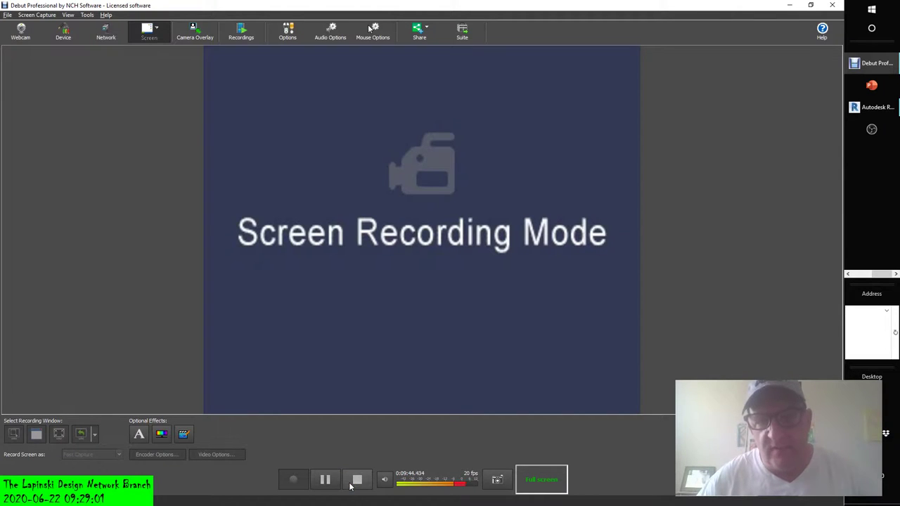